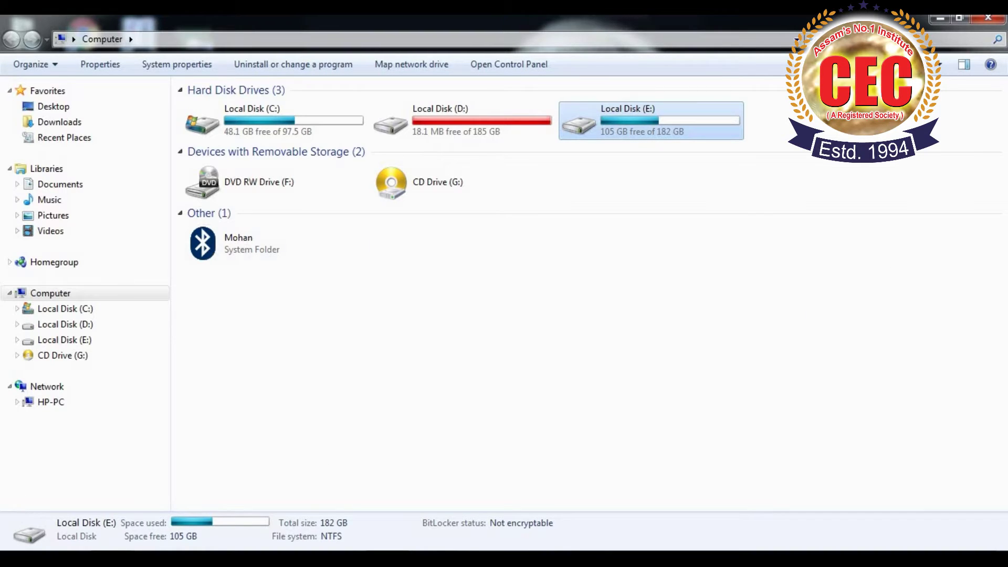
Open Computer Management for this computer in a maximized window and show Disk Management
click(940, 18)
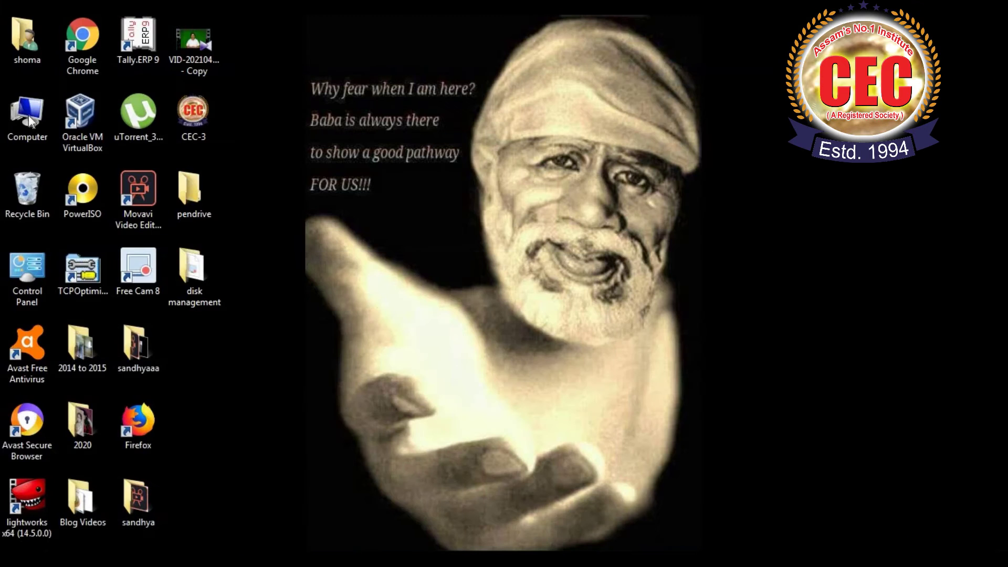
right_click(30, 121)
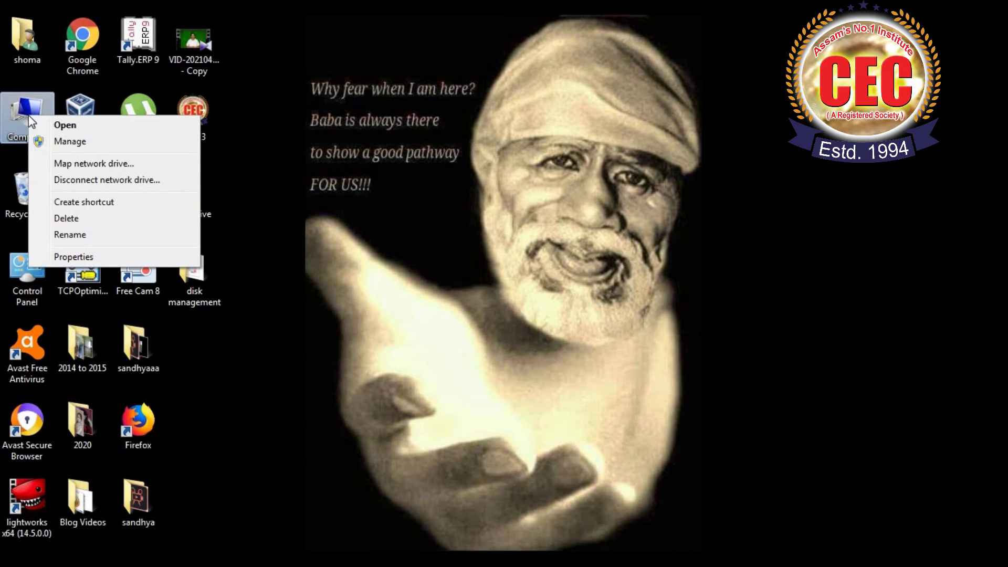
click(45, 141)
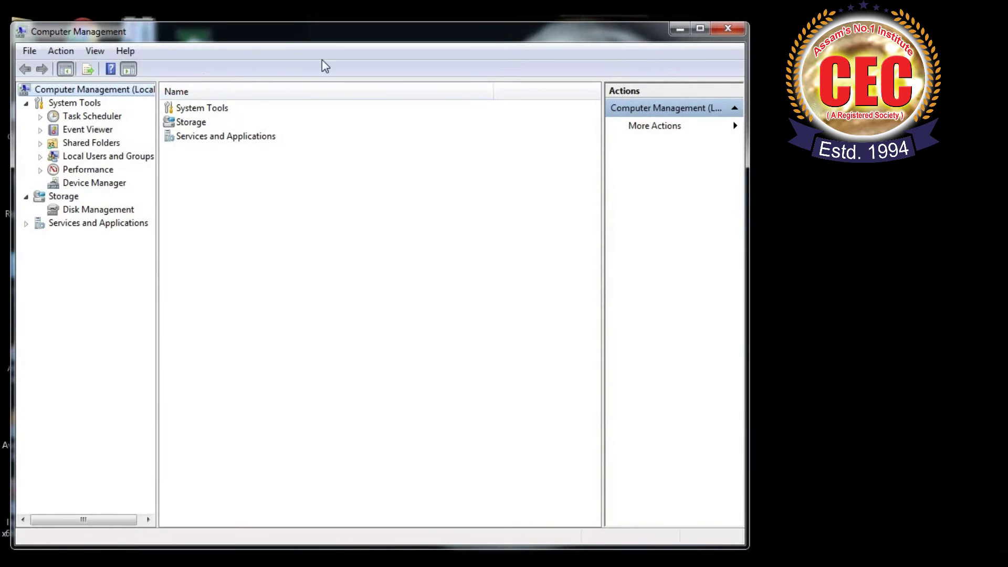
click(701, 29)
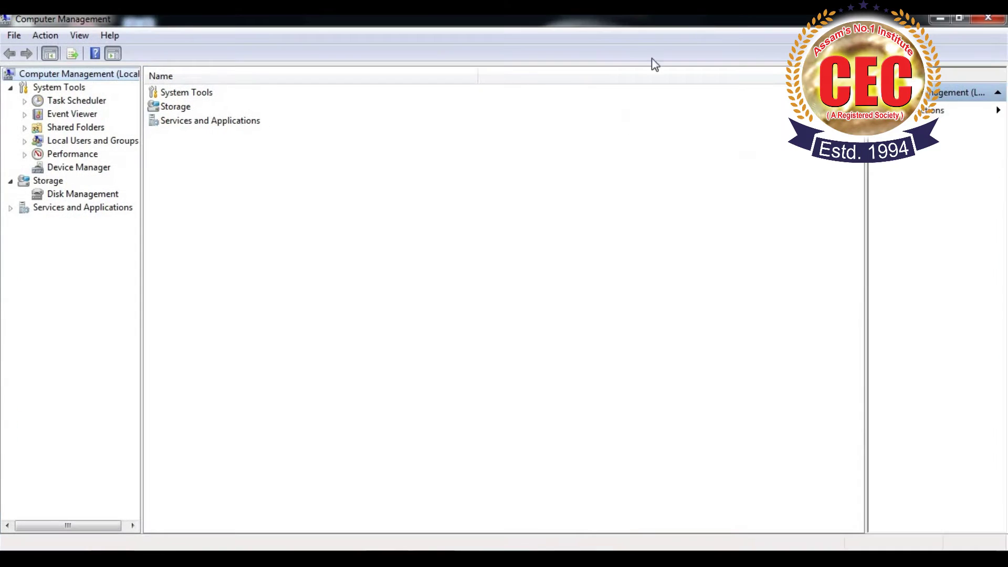
click(108, 198)
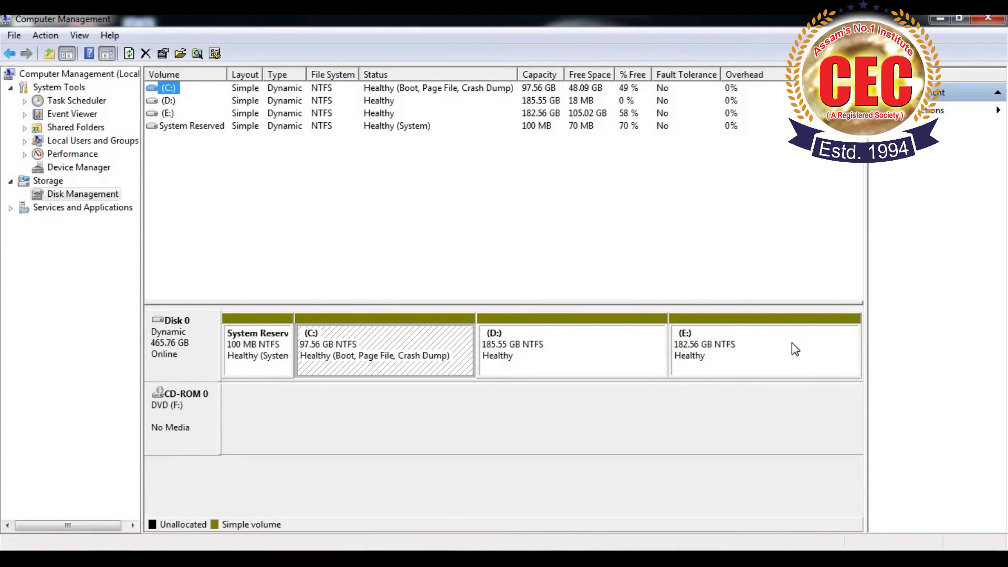
Shrink the E: volume by 20000 MB to free up unallocated space on Disk 0
right_click(796, 325)
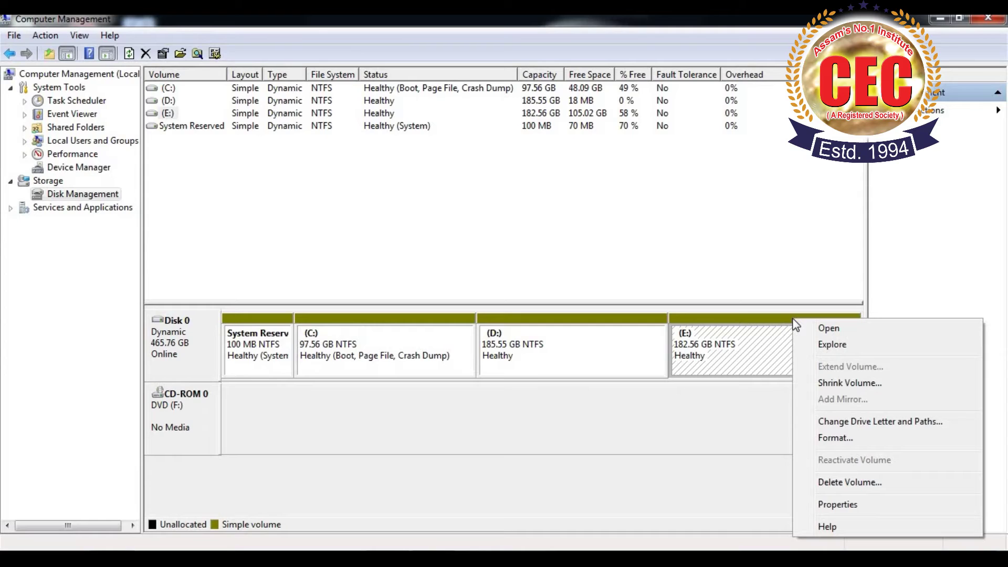
click(835, 391)
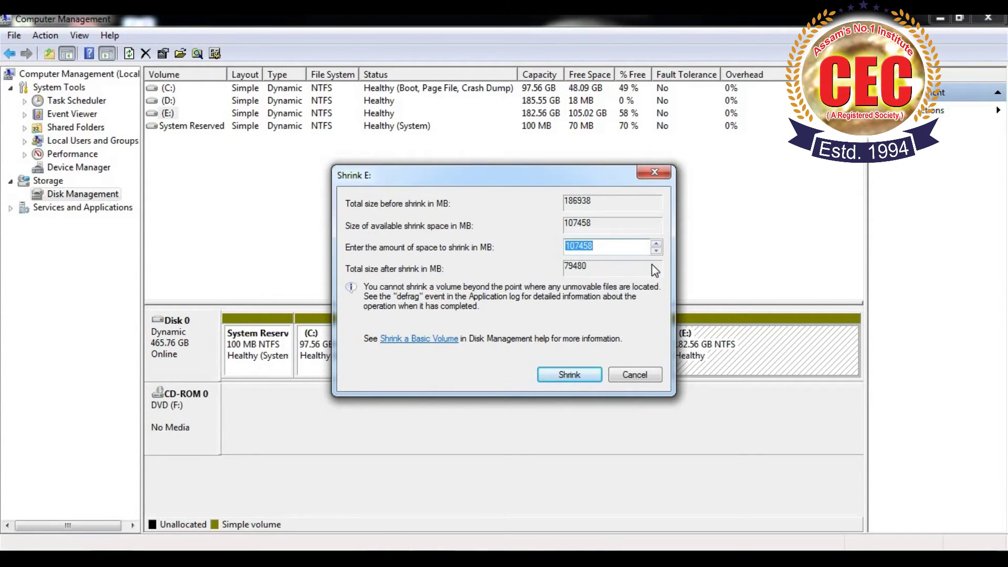
key(BackSpace)
text(20000)
click(568, 376)
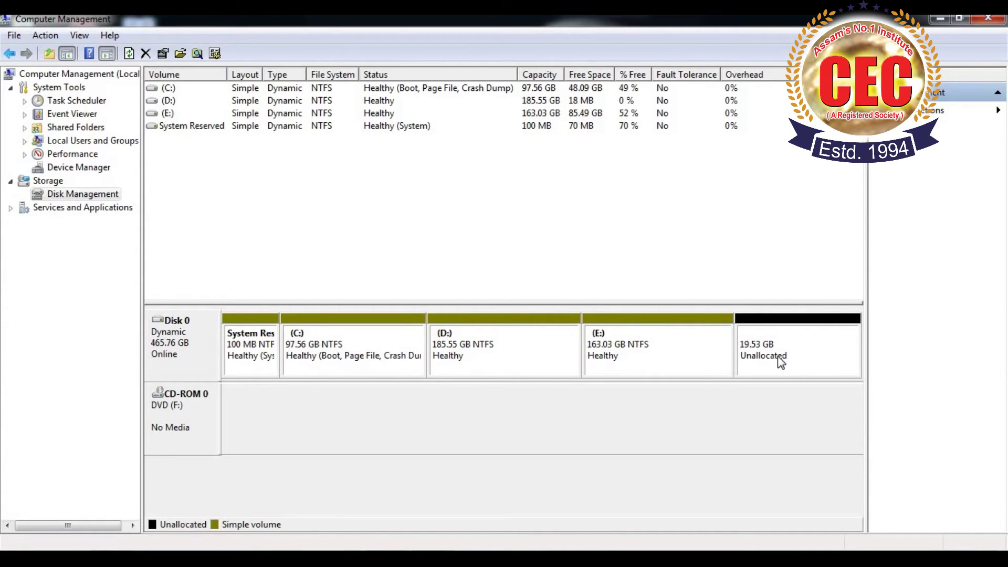
click(934, 22)
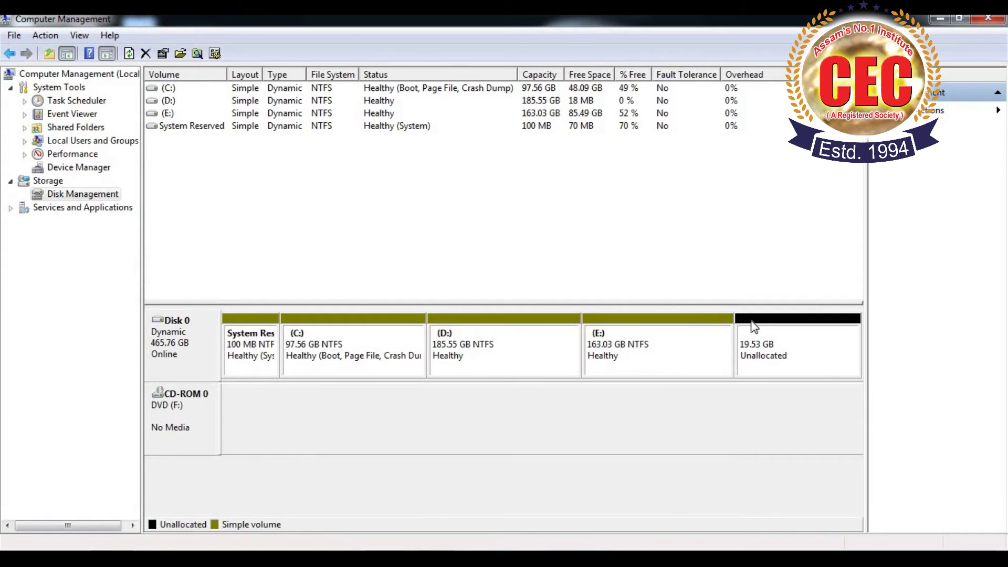
Create a 20000 MB simple volume in Disk 0's unallocated space, with drive letter H, NTFS, default allocation unit, label New Volume and quick format
right_click(789, 323)
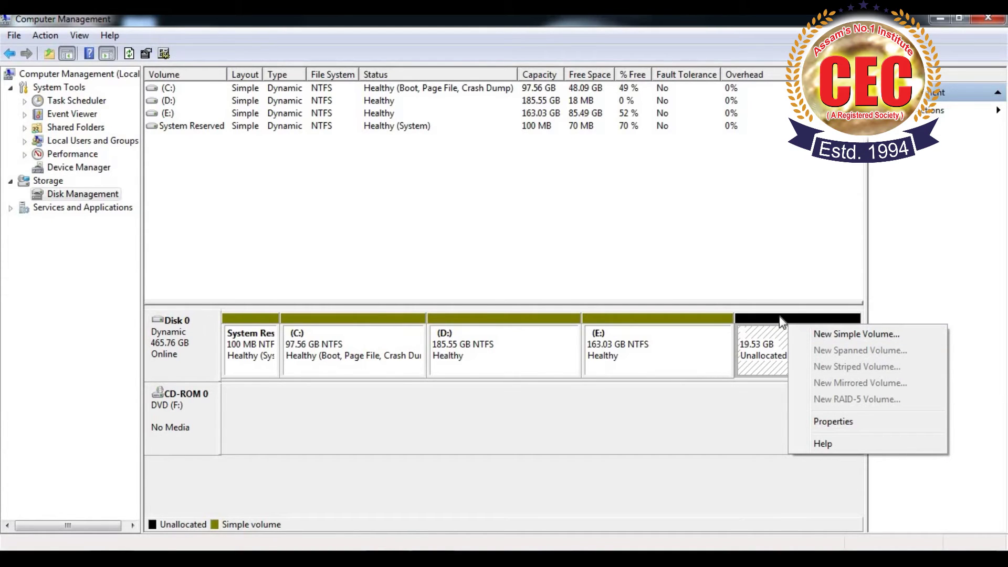
click(834, 336)
click(432, 354)
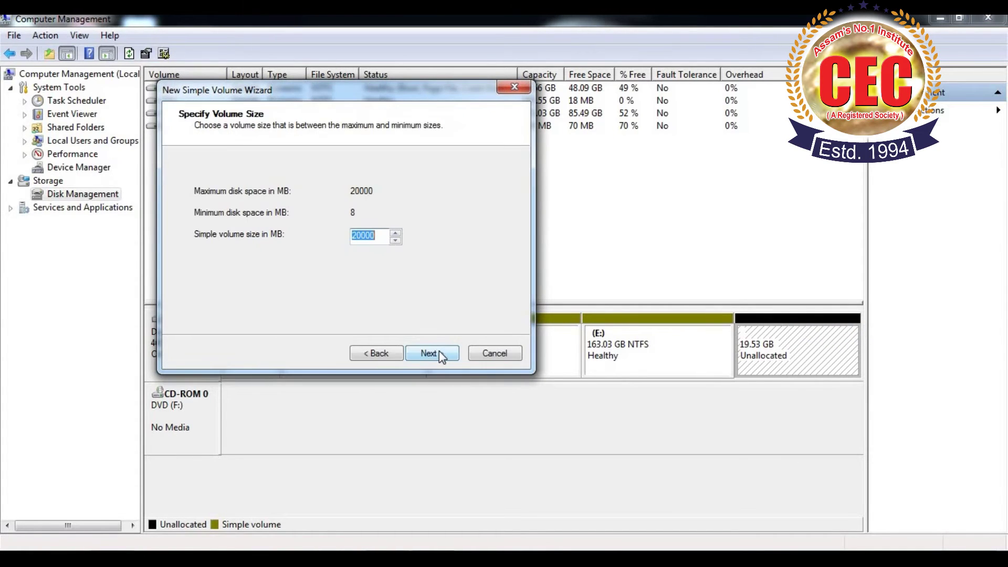
click(439, 353)
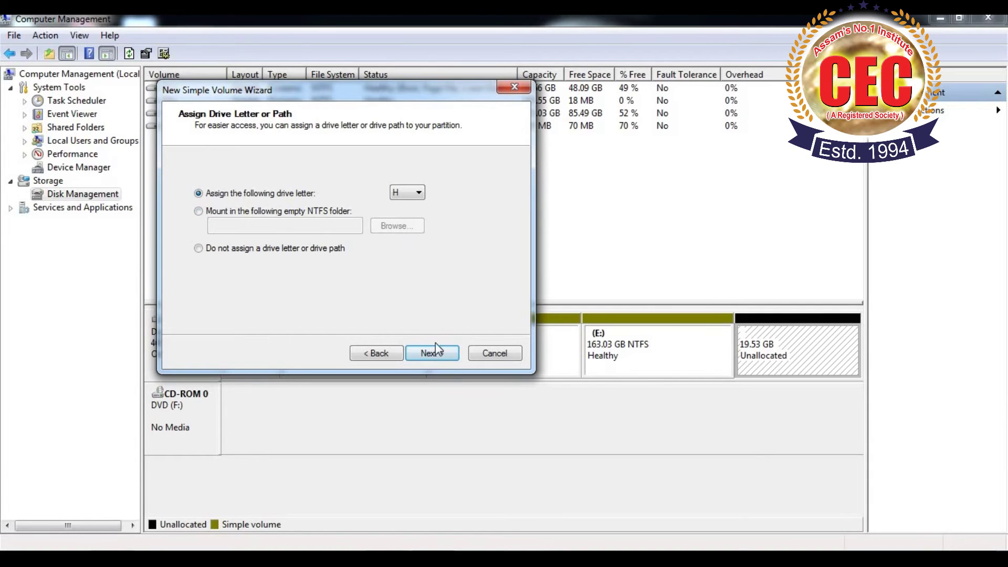
click(436, 354)
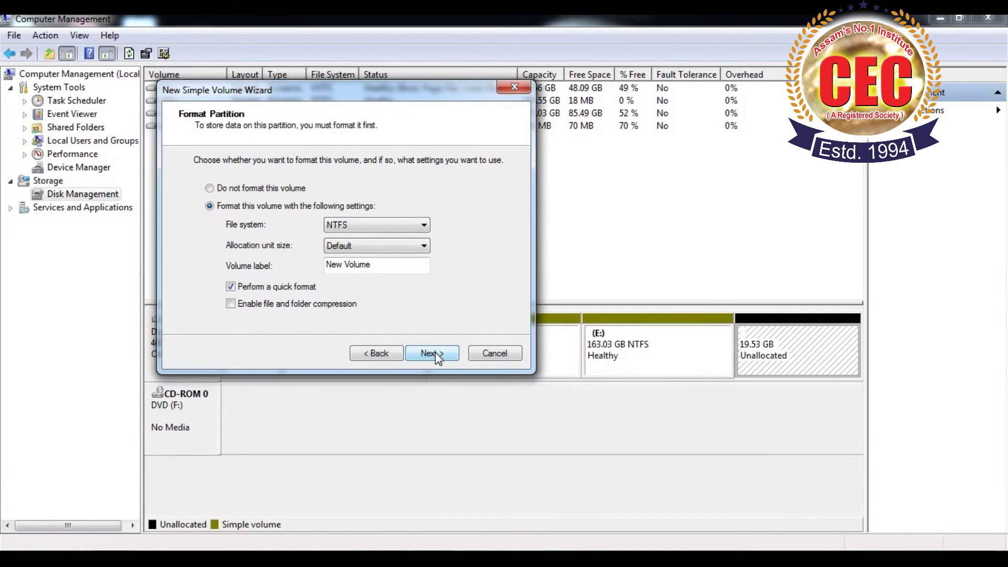
click(436, 353)
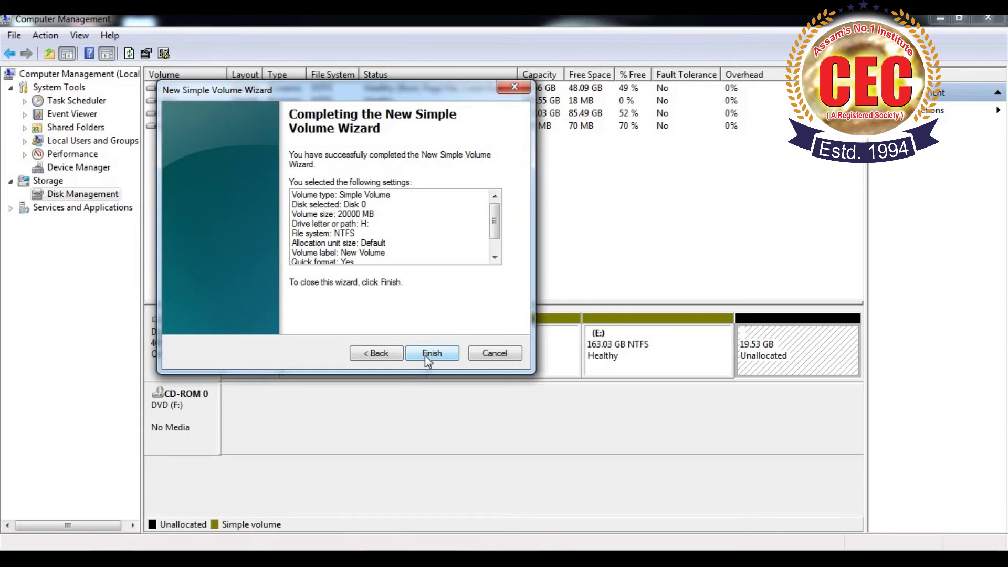
click(374, 353)
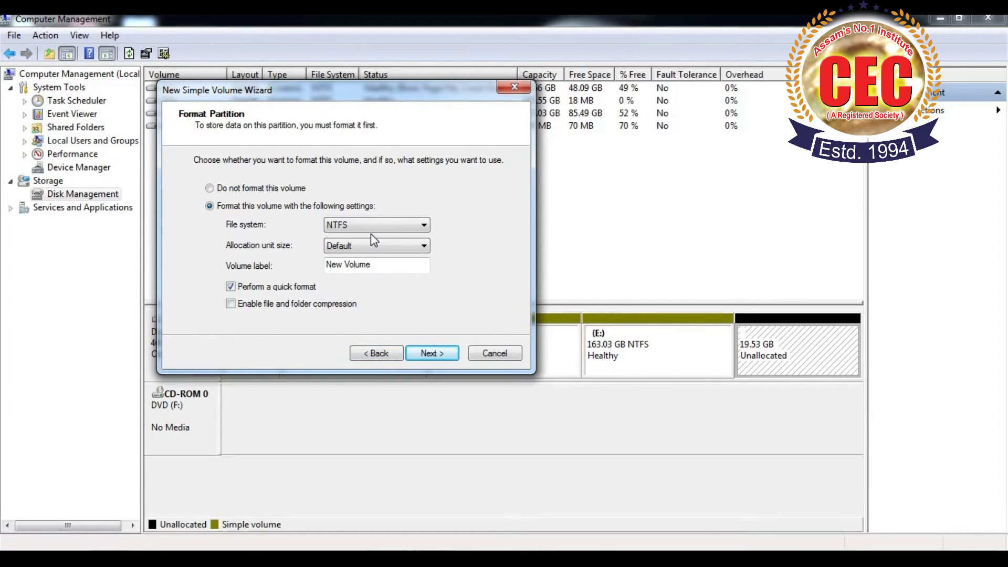
click(430, 353)
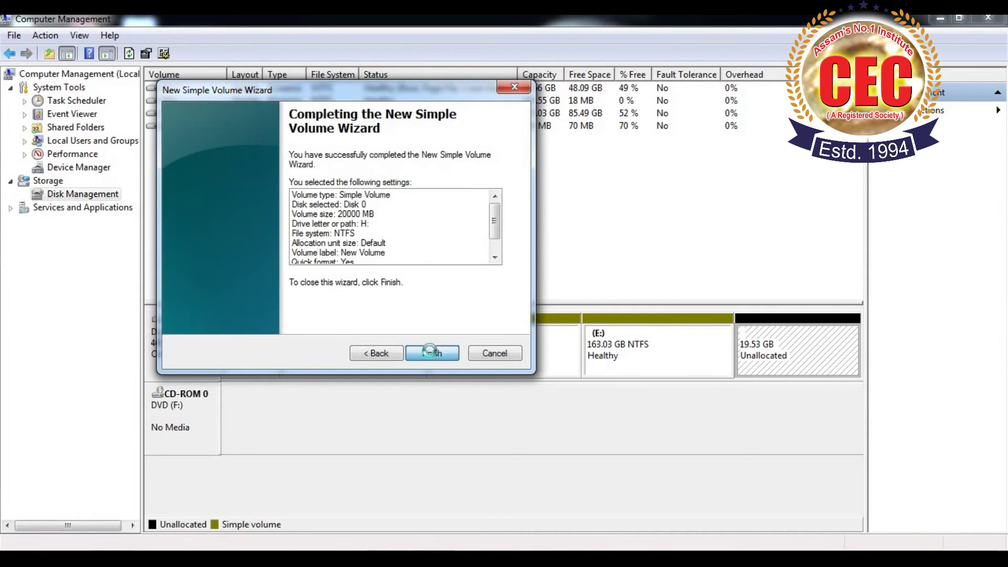
click(429, 353)
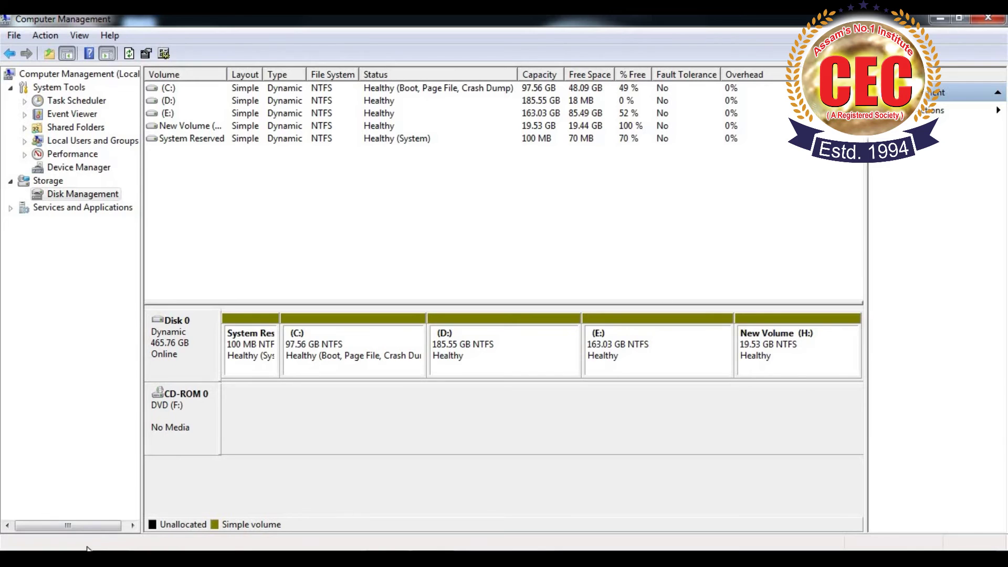
Switch to the Computer window to check the E: drive and the new volume among the hard disk drives, and return to Disk Management
mouse_move(130, 503)
click(96, 478)
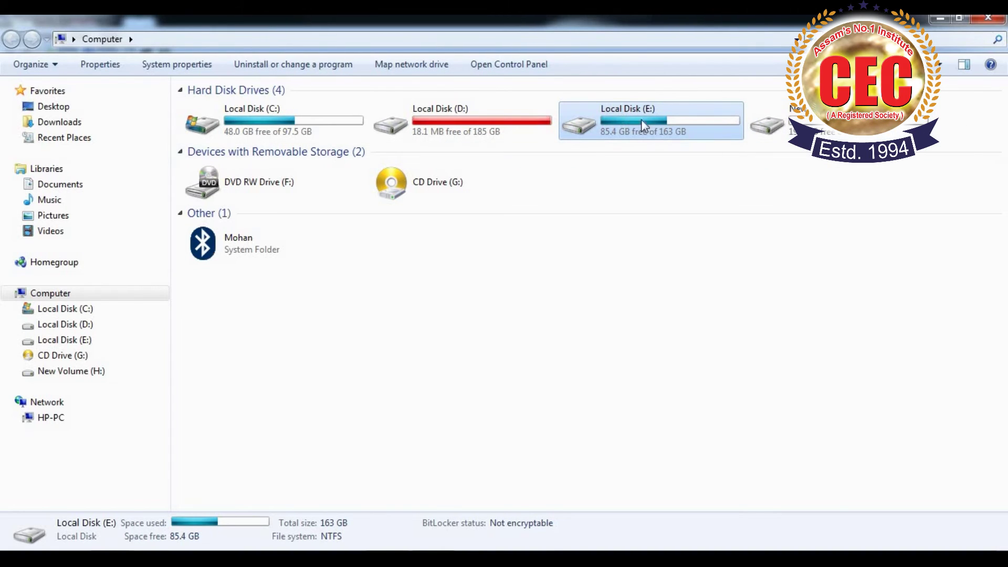
mouse_move(828, 135)
click(939, 20)
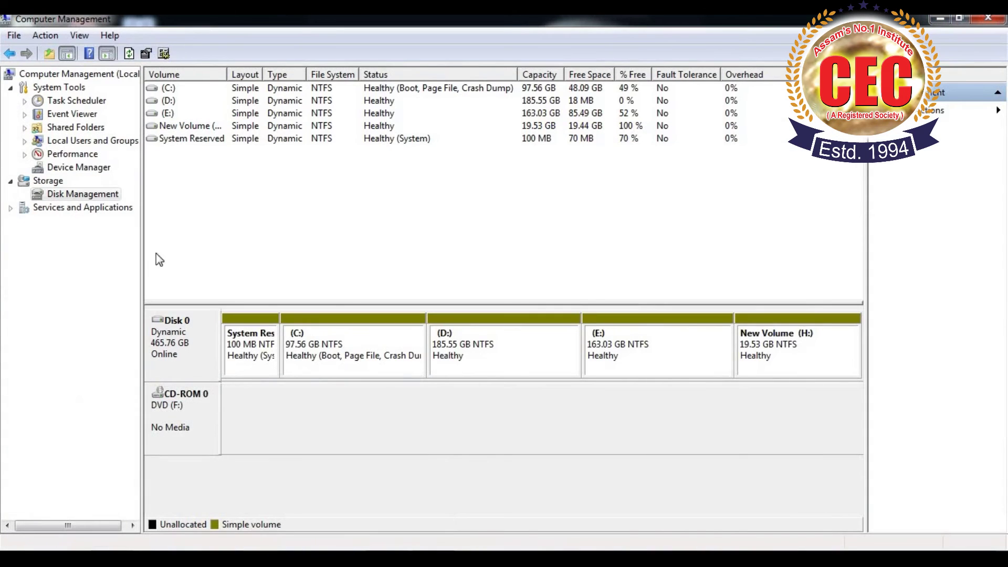
Delete the New Volume (H:) partition from Disk 0 and accept the erasure of its data
click(114, 195)
right_click(807, 323)
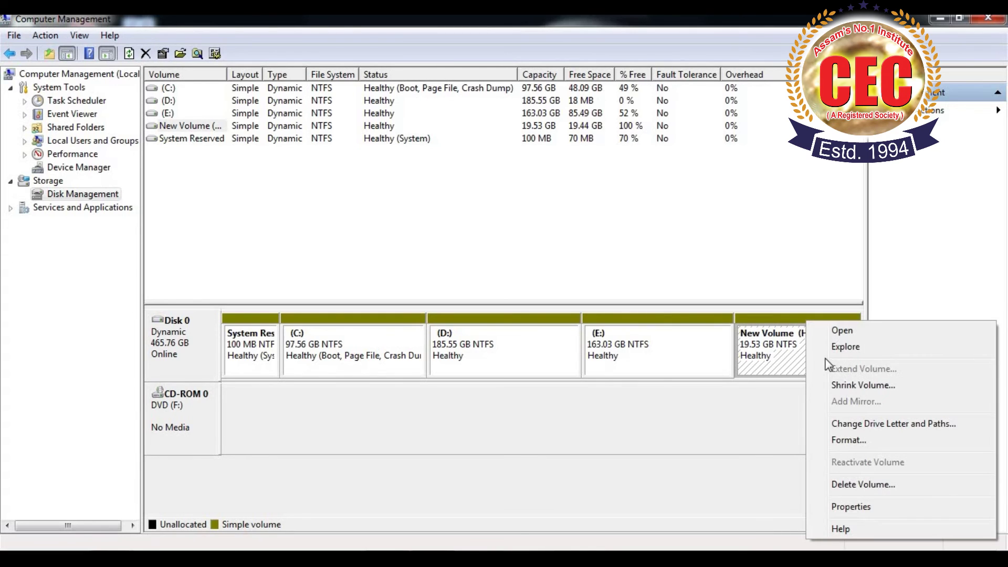
click(855, 484)
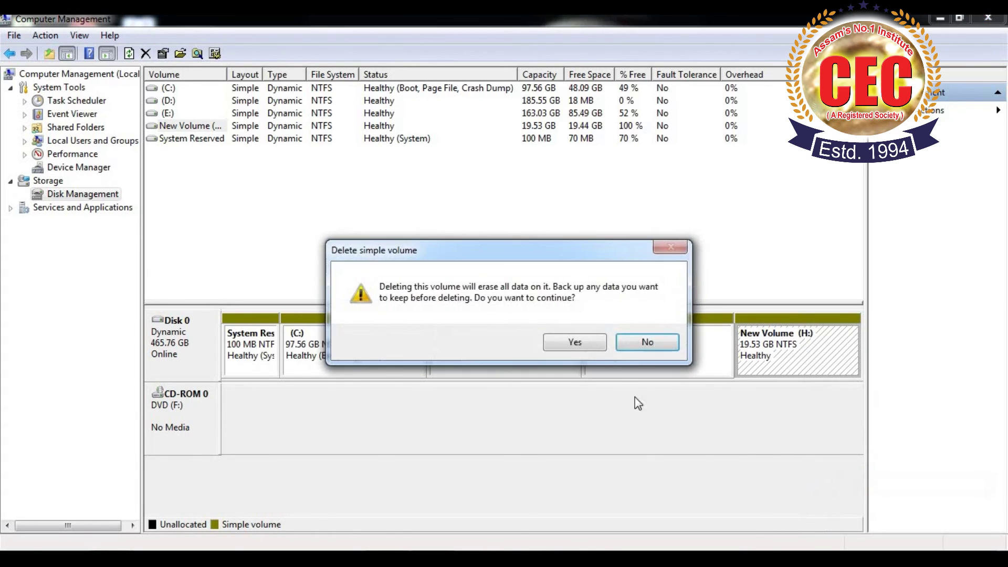
click(584, 344)
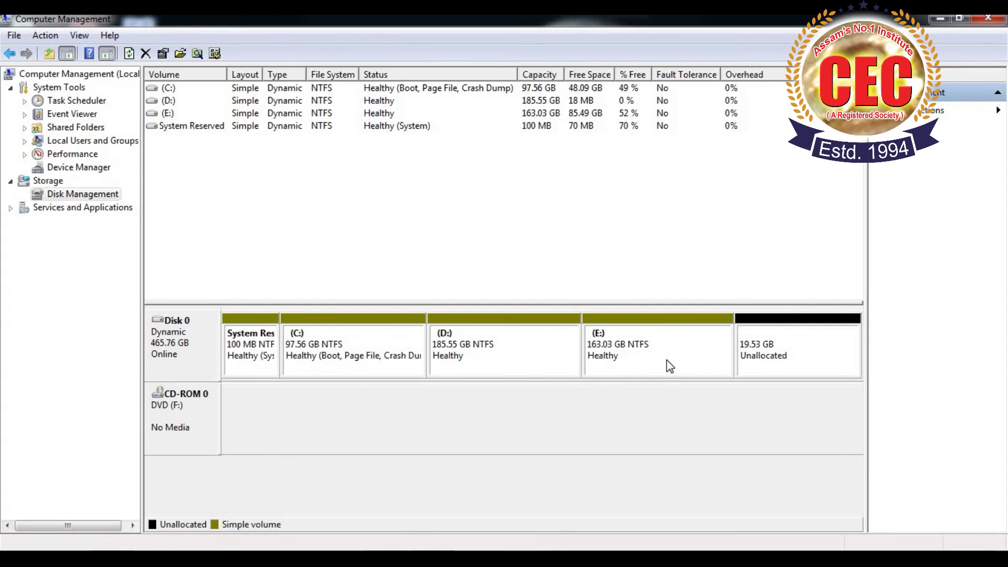
Extend the E: volume with the 20000 MB of unallocated space on Disk 0
right_click(677, 322)
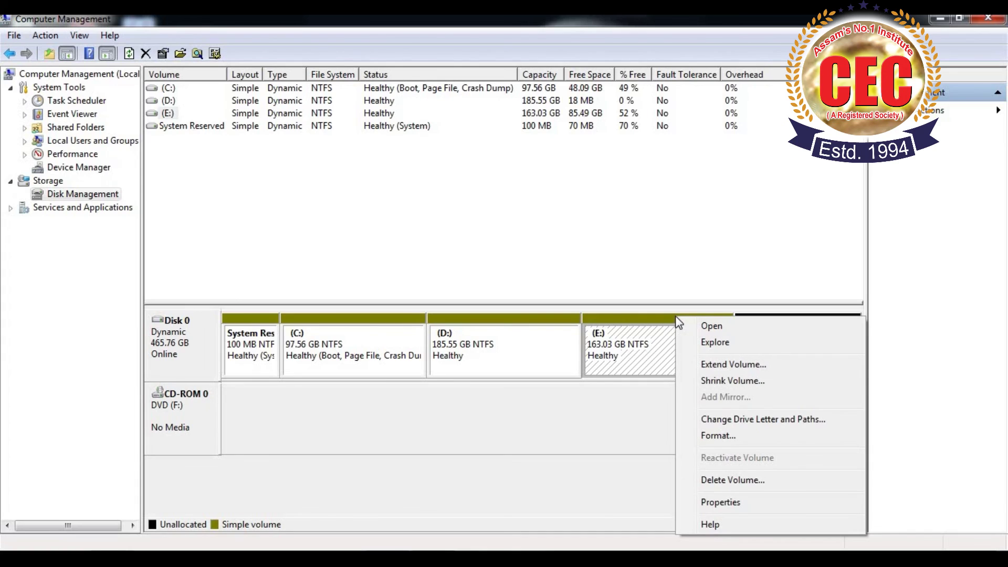
click(714, 367)
click(427, 370)
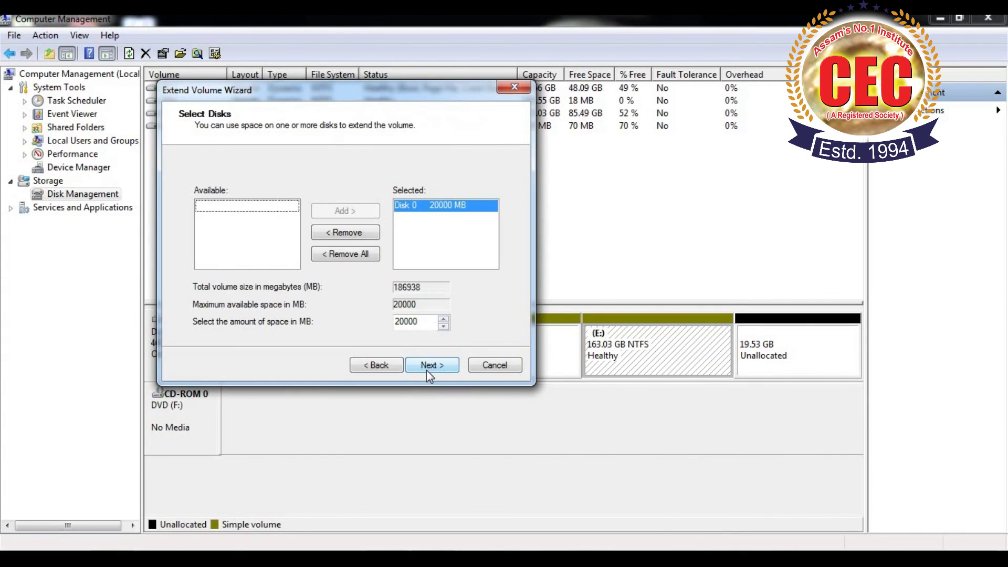
click(432, 367)
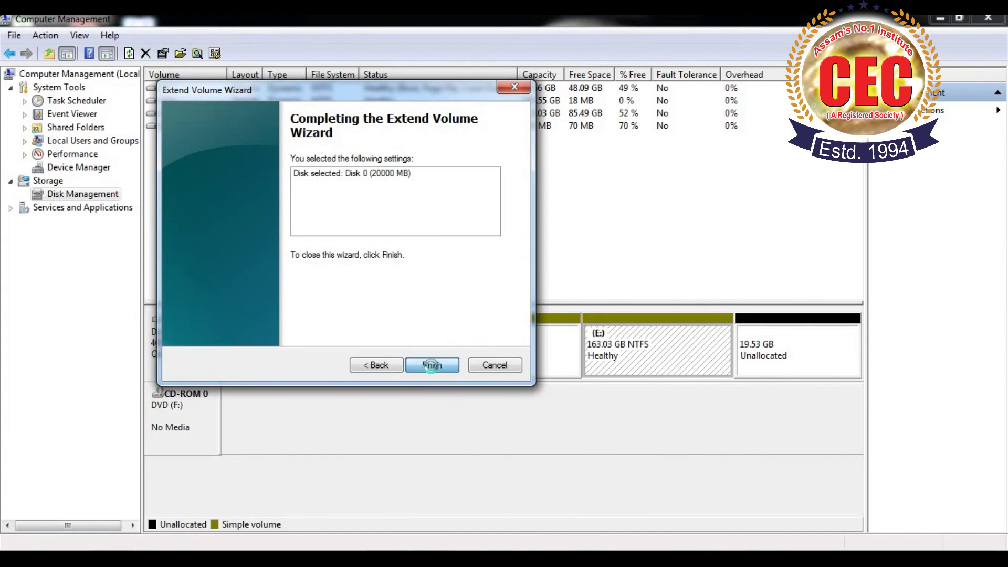
click(431, 367)
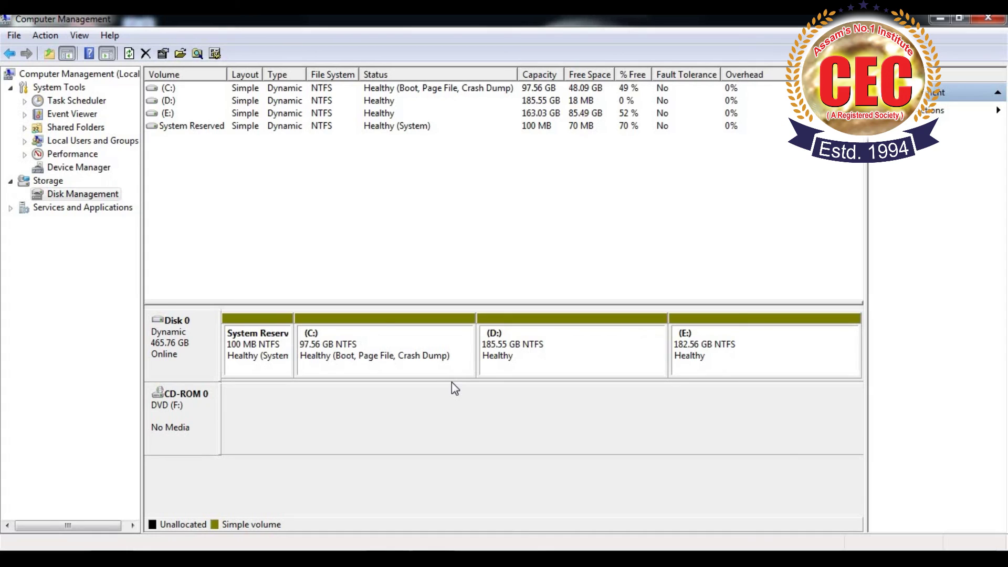